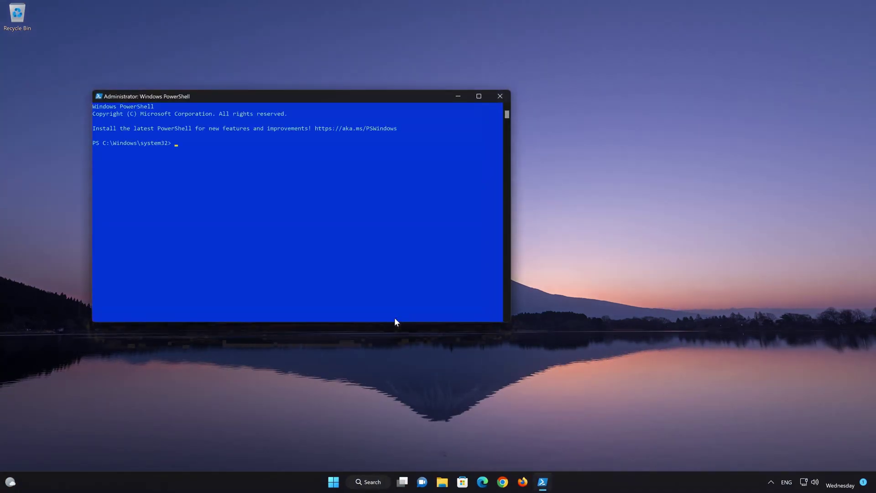
- Scan and repair the system files with sfc /scannow, and exit the PowerShell session
type("sfc /")
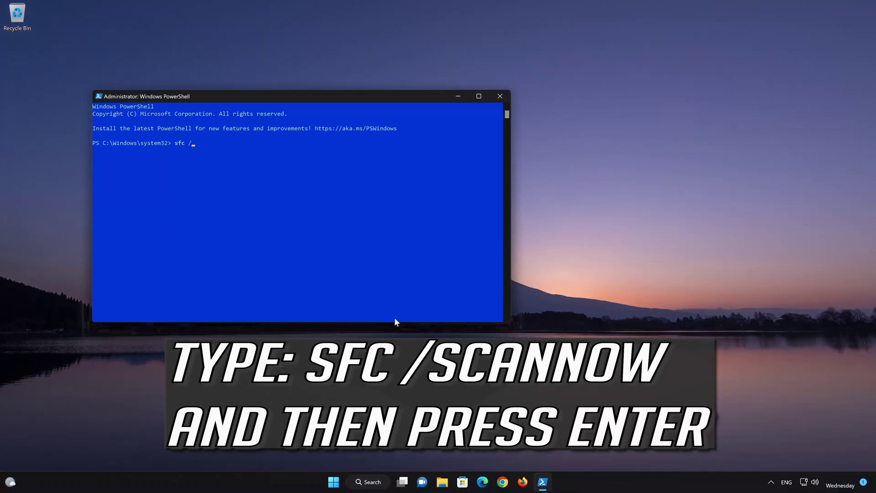
type("scannow")
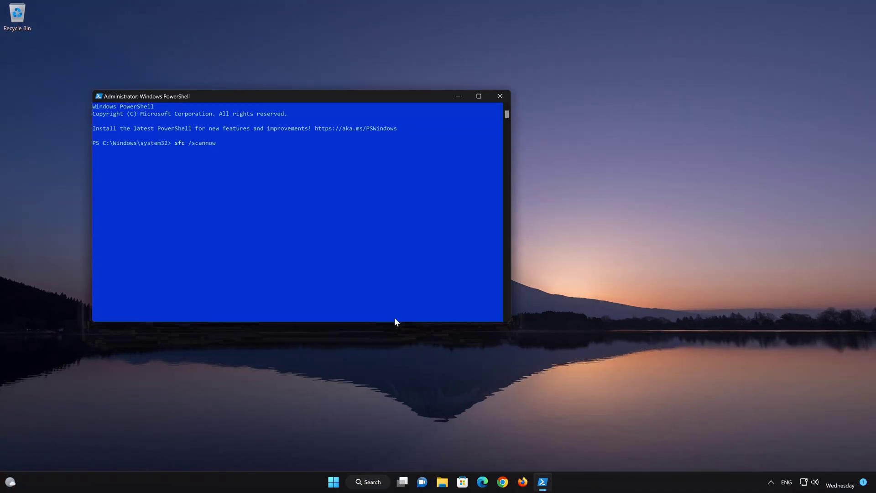
key("Return")
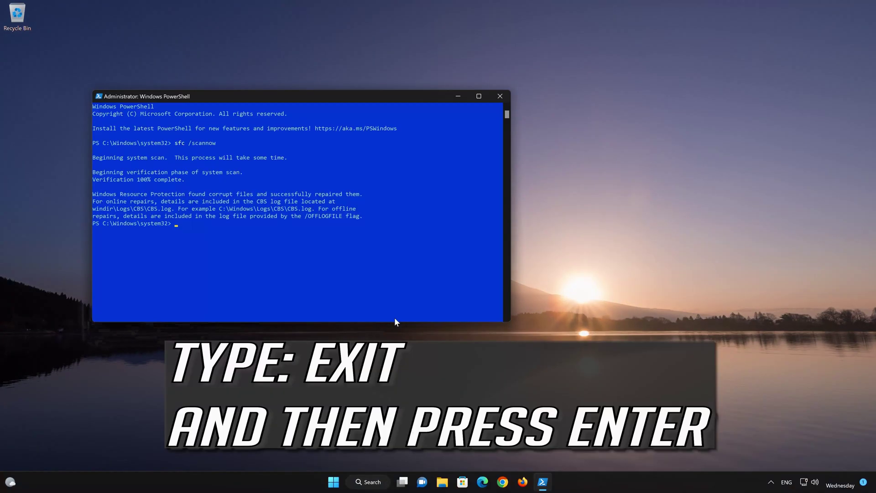
type("exit")
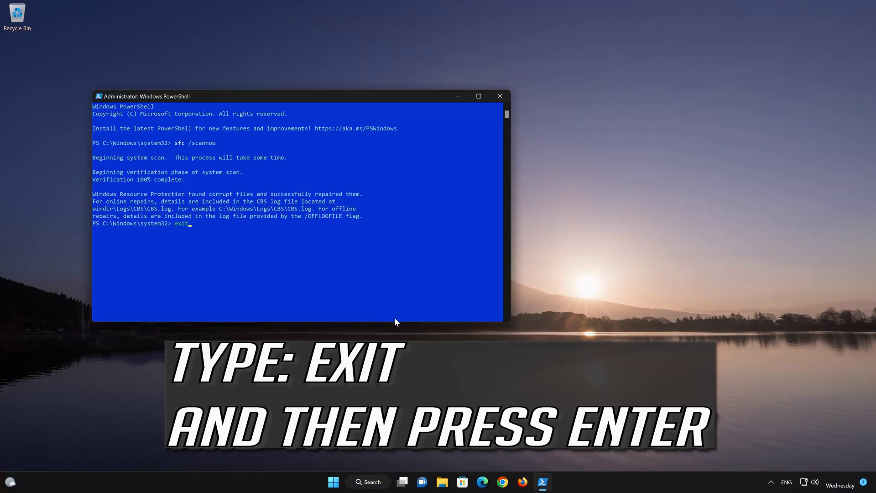
key("Return")
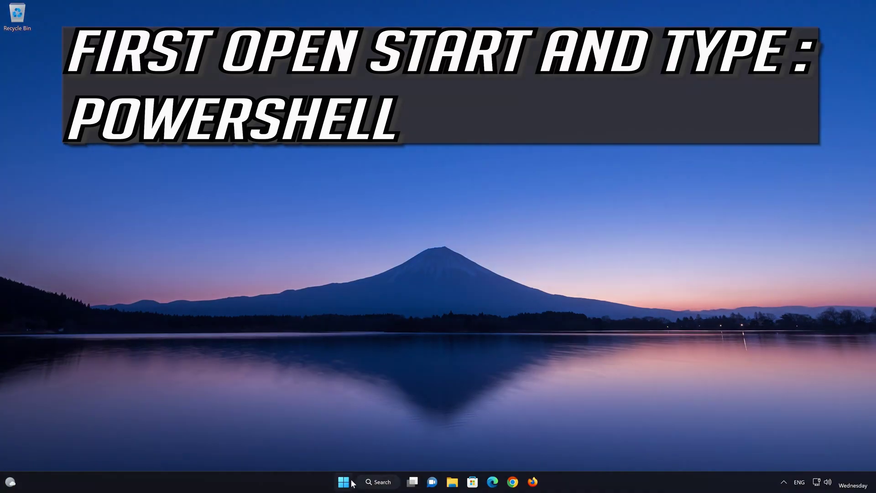
- Open Windows PowerShell as administrator, allow it to make changes, and move its window towards the middle of the desktop
left_click(352, 482)
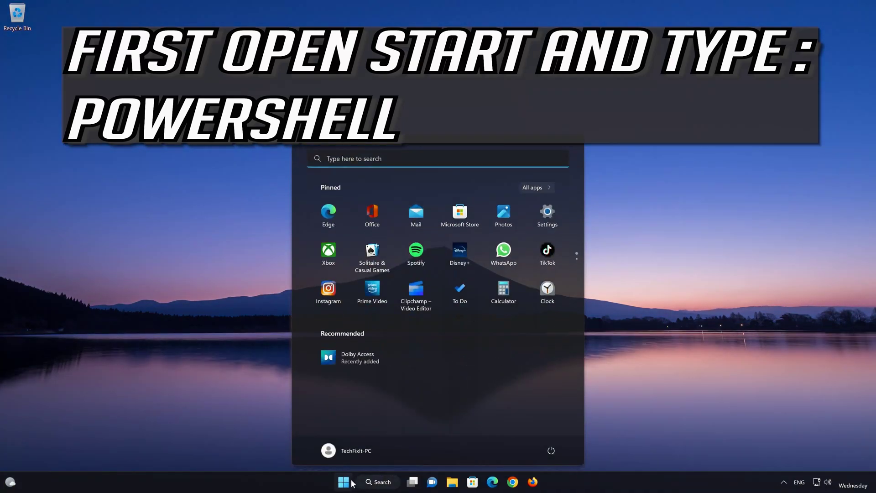
type("powersh")
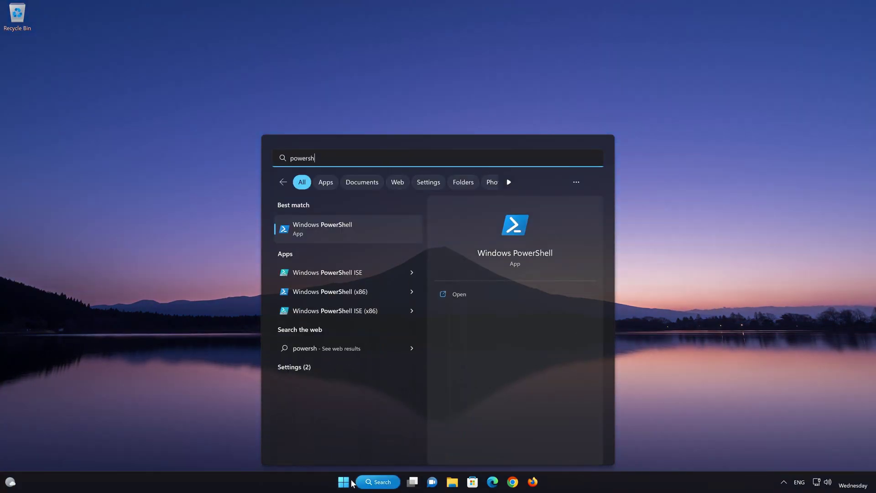
type("ll")
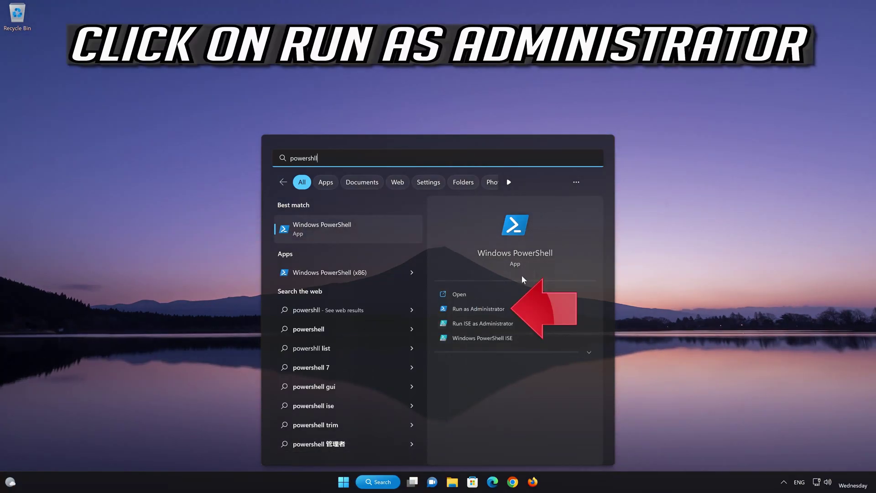
left_click(489, 309)
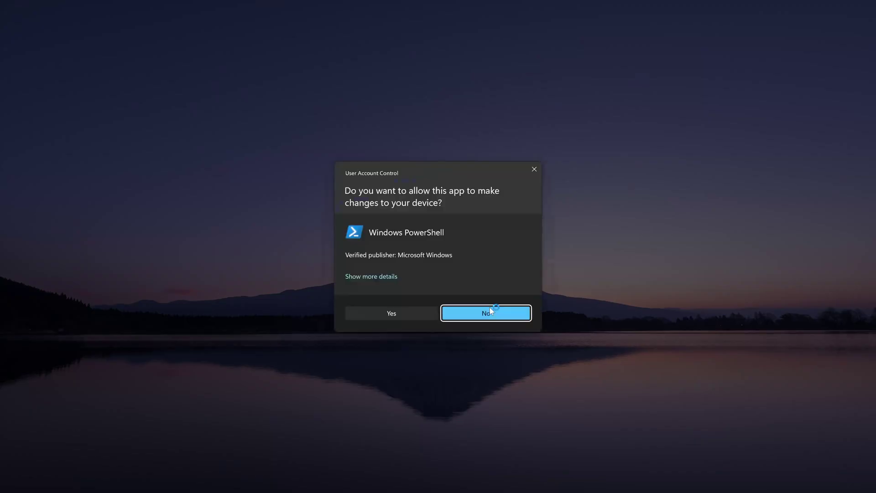
left_click(399, 315)
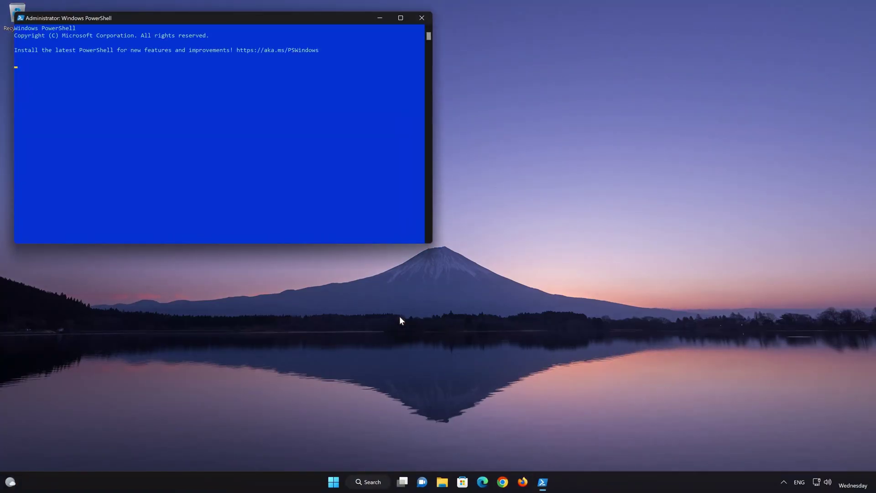
left_click_drag(239, 21, 471, 114)
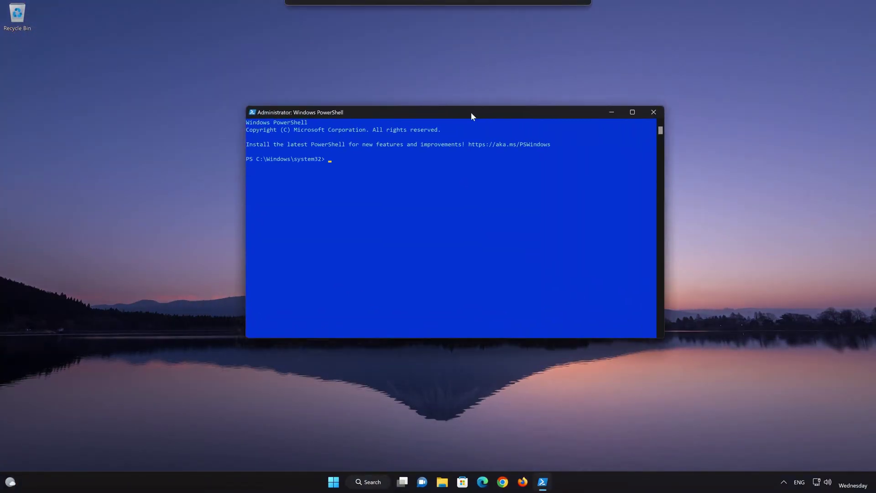
- Repair the Windows image by running Dism /Online /Cleanup-Image /RestoreHealth
type("Dism /Online ")
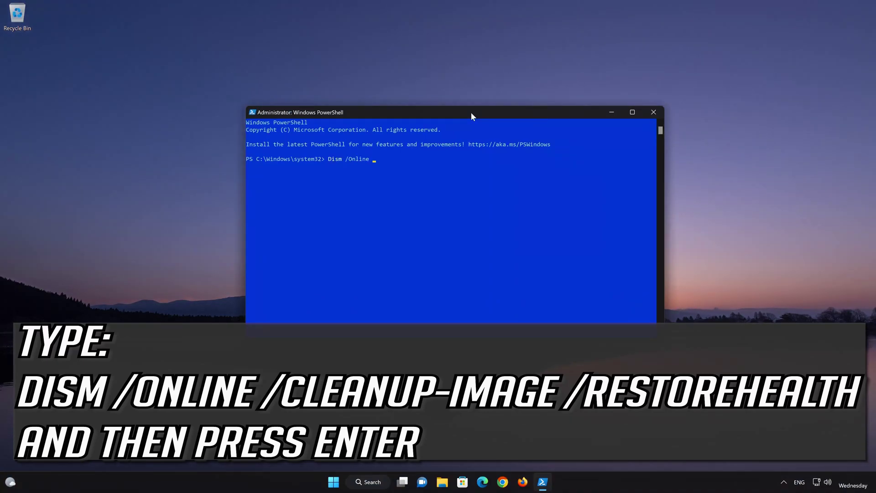
type("/")
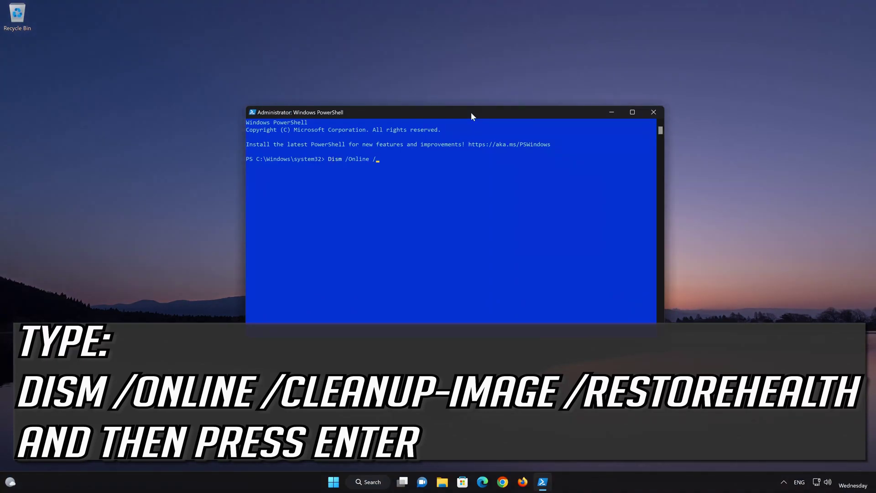
type("Cleanup-Image")
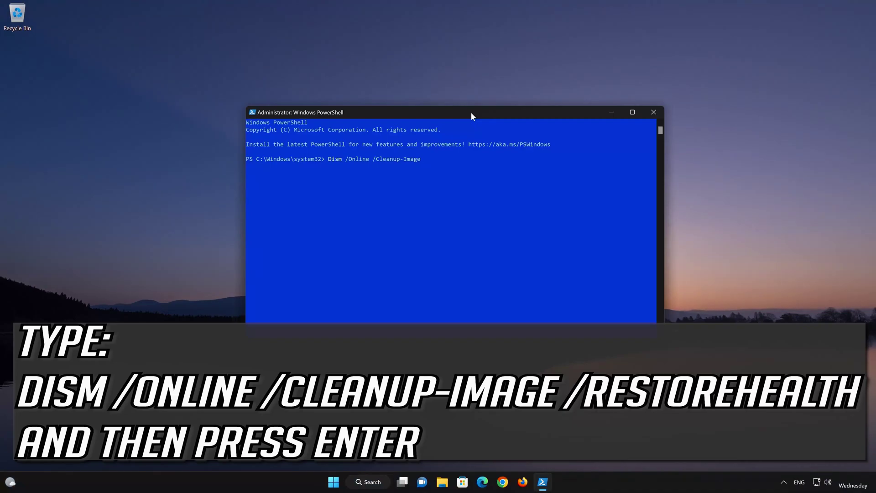
type(" /RestoreHeal")
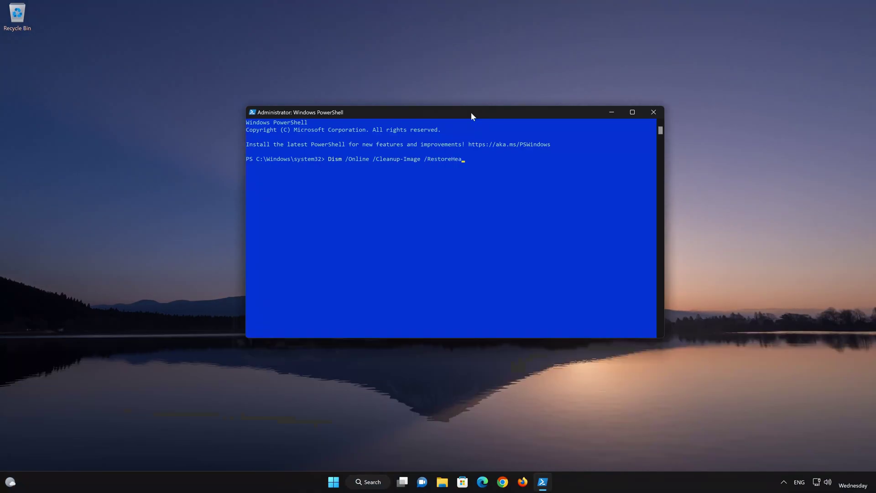
type("th")
key("Return")
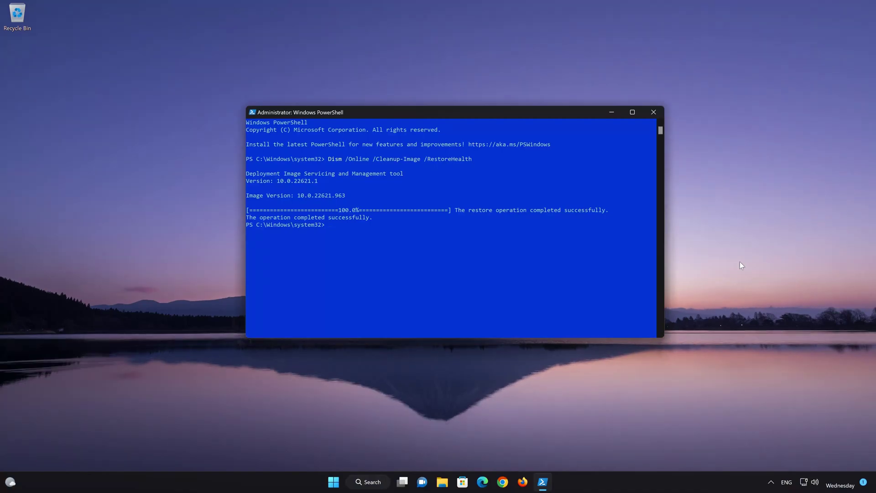
- End the PowerShell session with the exit command
type("ex")
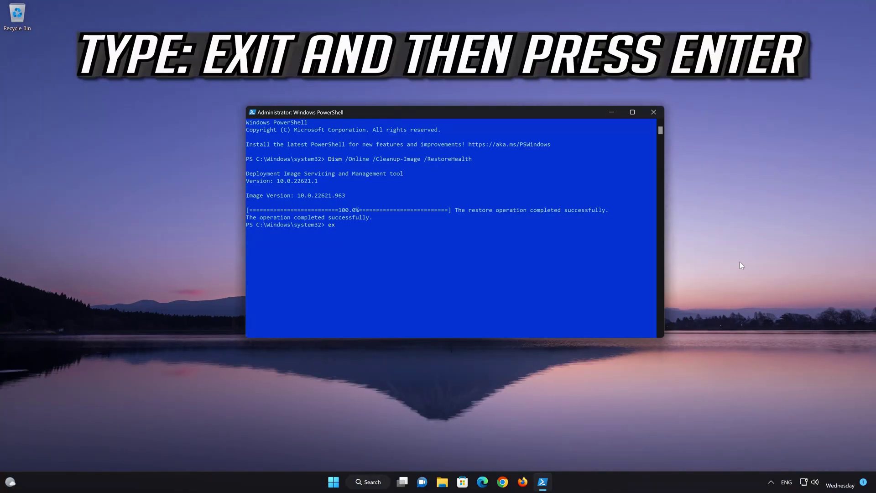
type("it")
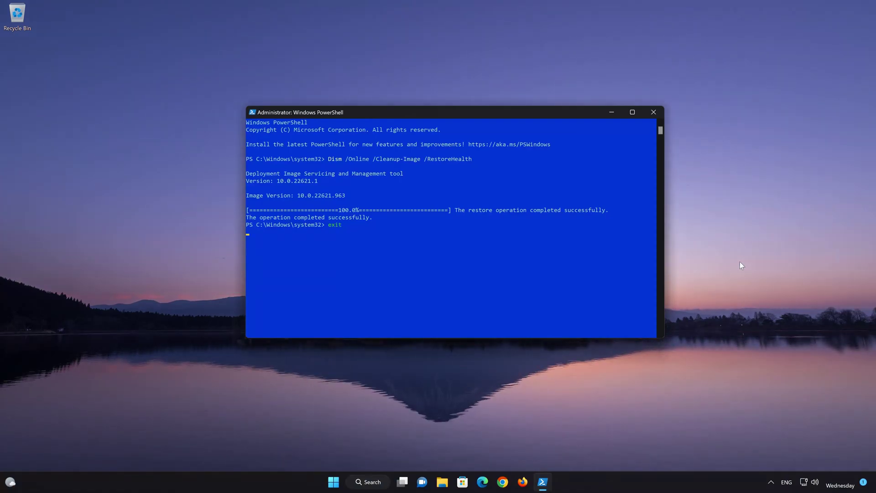
key("Return")
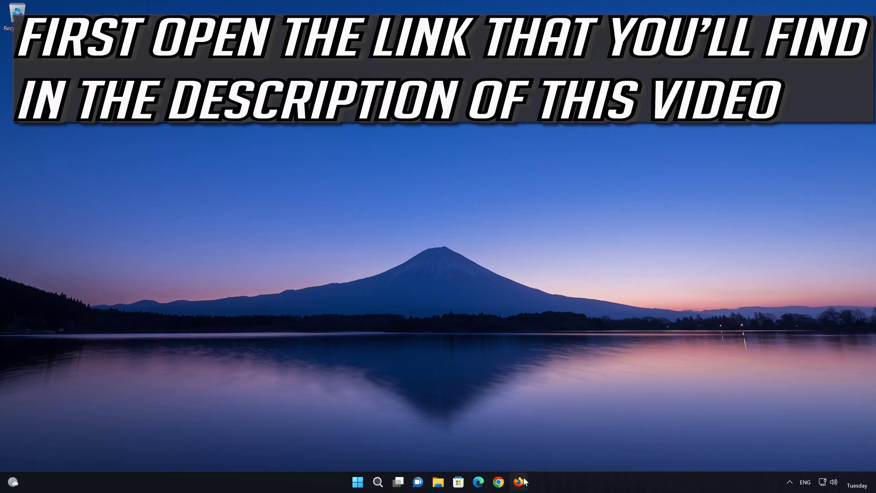
left_click(520, 482)
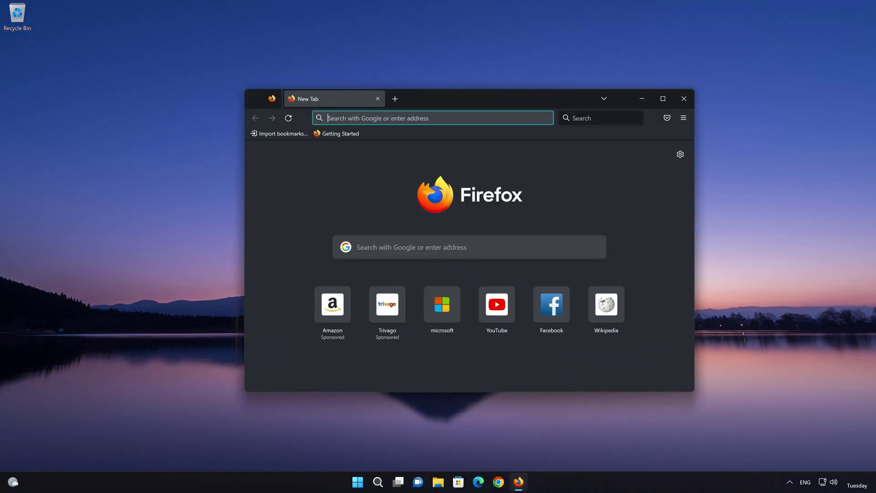
right_click(409, 119)
left_click(434, 196)
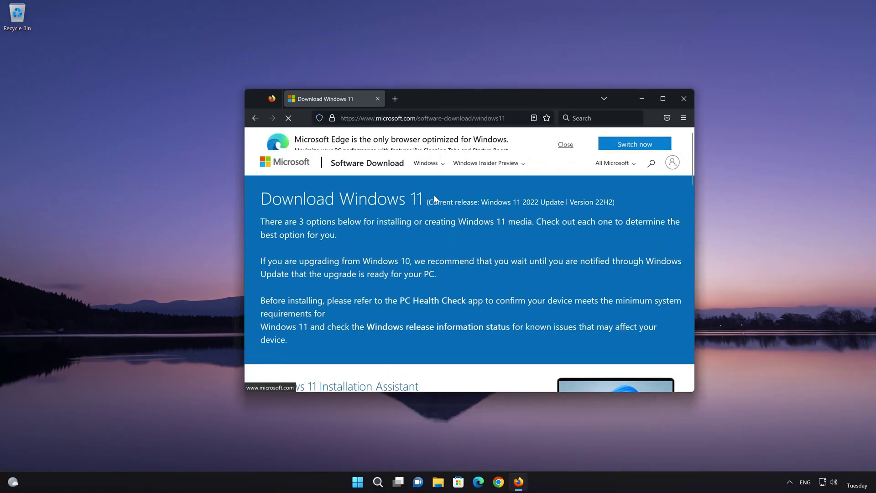
- Download the tool offered under Create Windows 11 Installation Media and close the browser
scroll(434, 199, "down", 10)
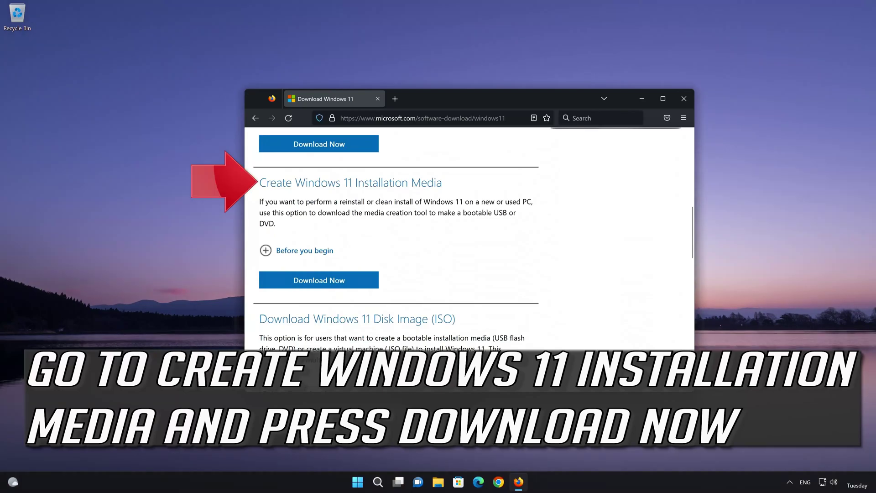
left_click(334, 284)
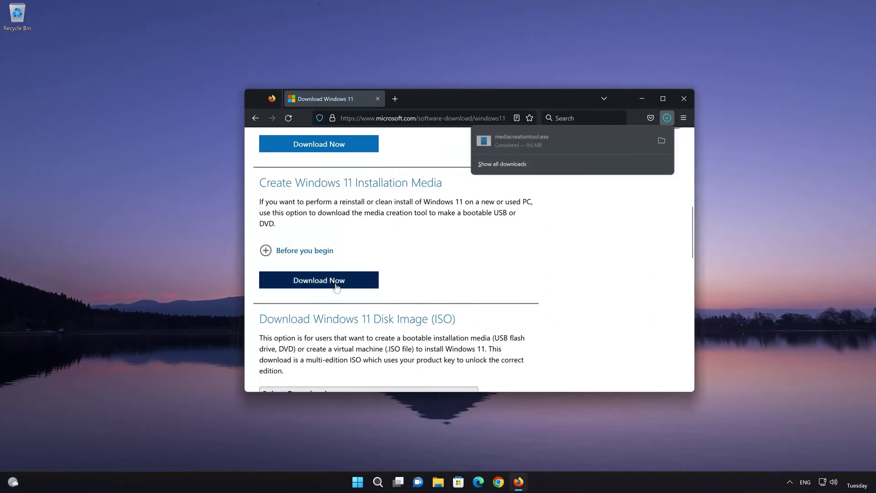
left_click(684, 98)
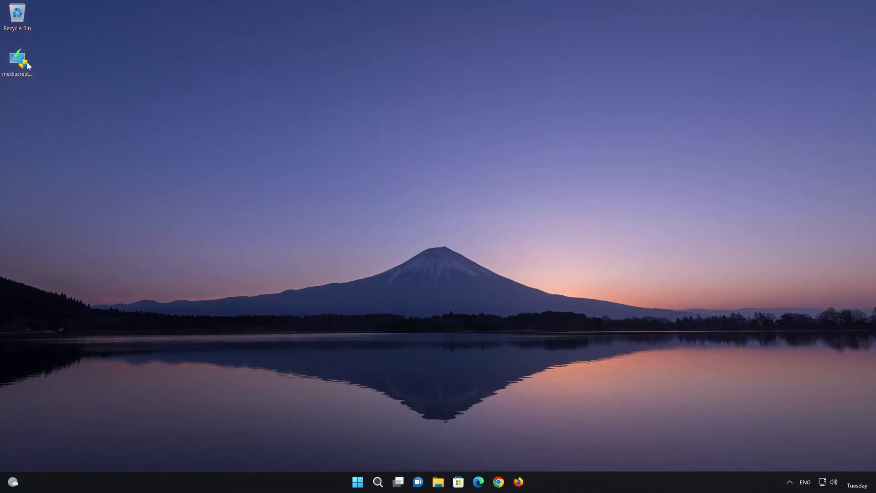
- Run the downloaded mediacreationtool from the desktop, allow it to make changes, and accept the license terms
double_click(18, 64)
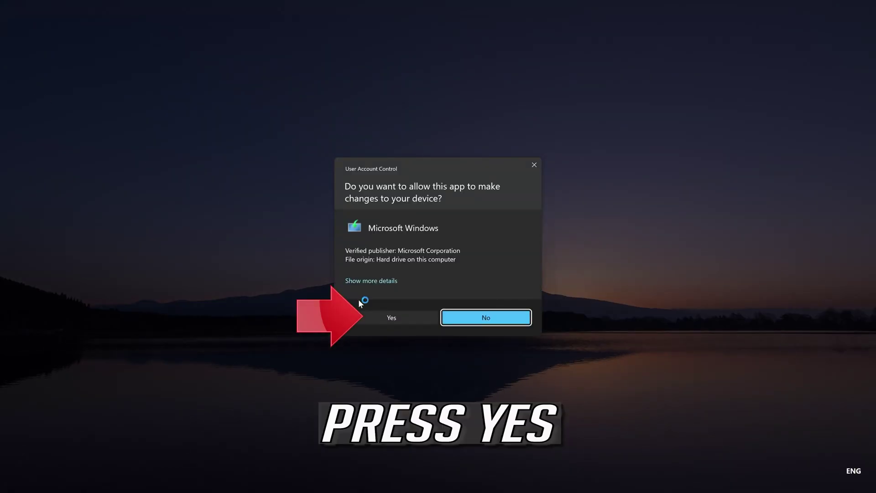
left_click(387, 319)
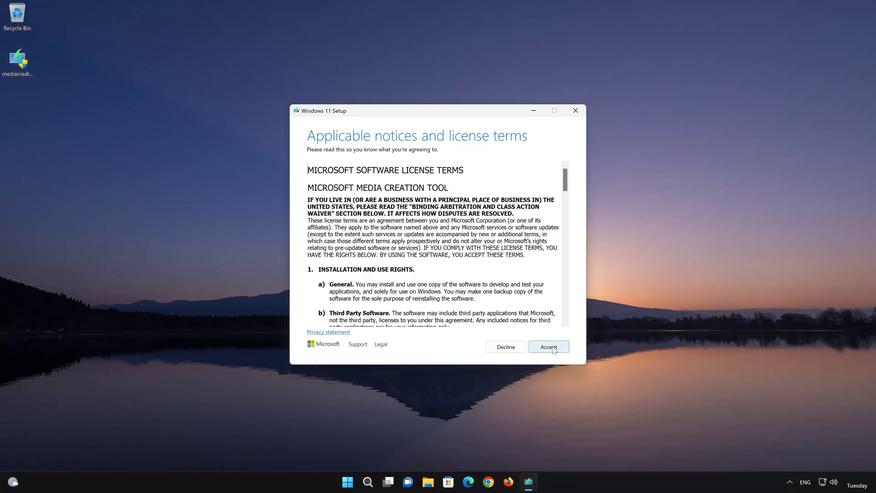
left_click(553, 348)
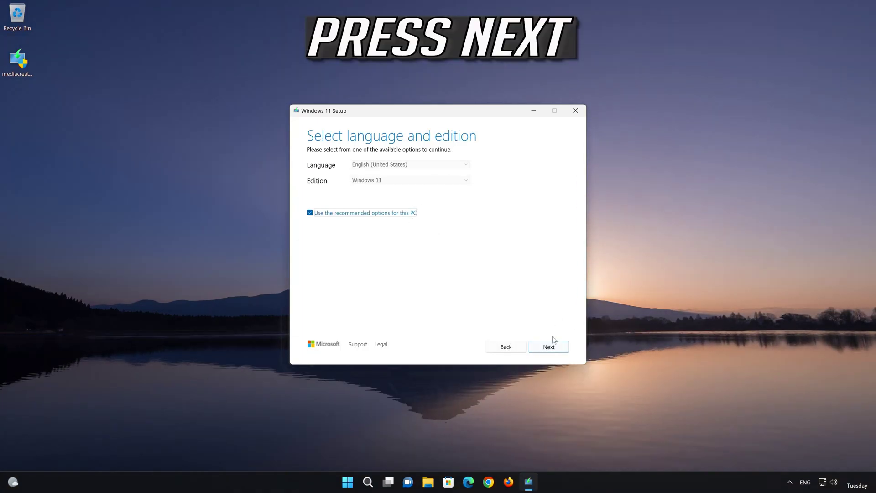
- Keep the recommended language and edition, and choose ISO file as the media to create
left_click(560, 349)
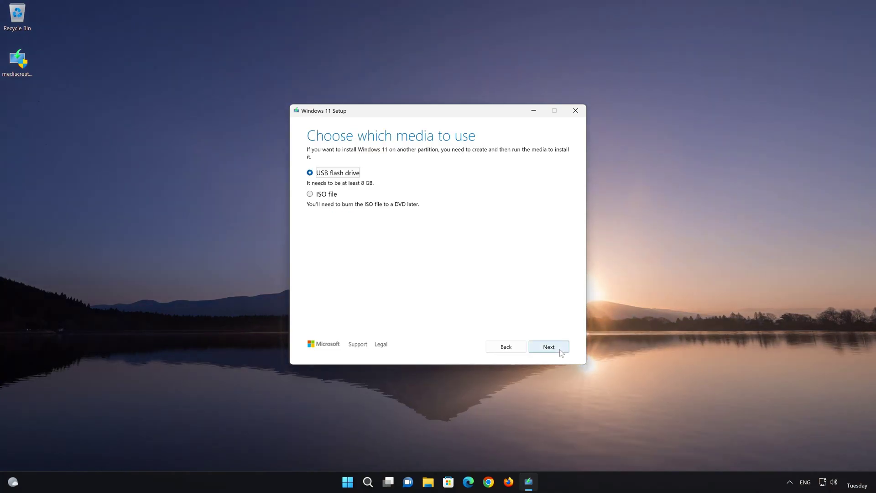
left_click(310, 194)
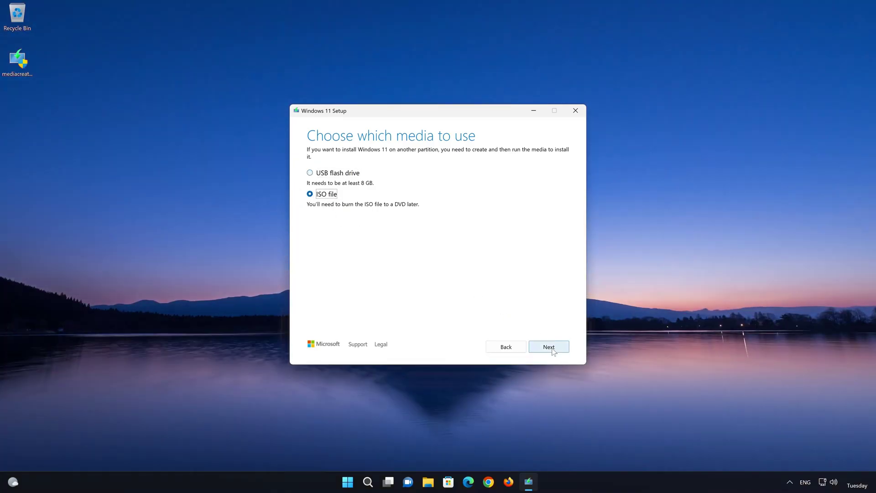
left_click(552, 347)
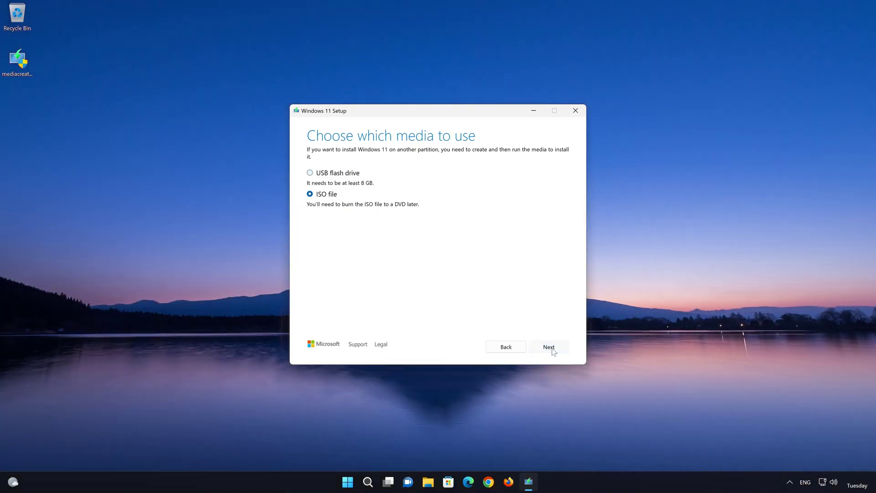
- Save the ISO file as Windows 11 on the Desktop and finish the setup wizard
key("End")
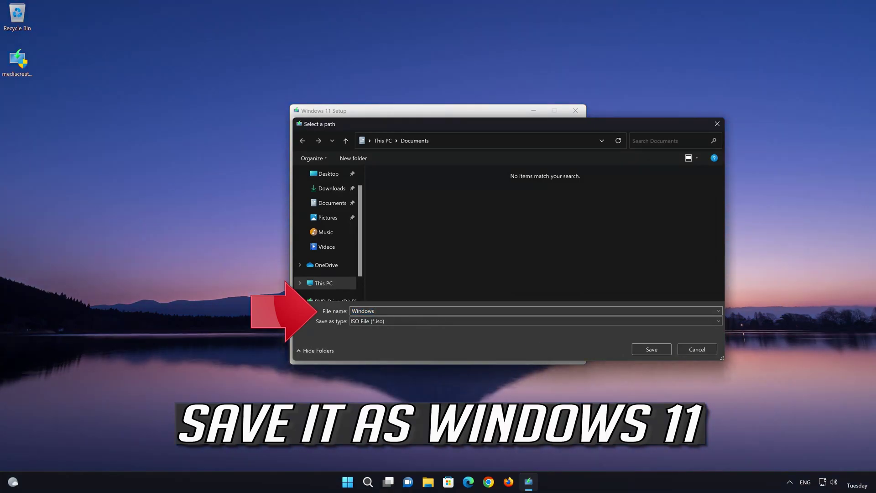
type("11")
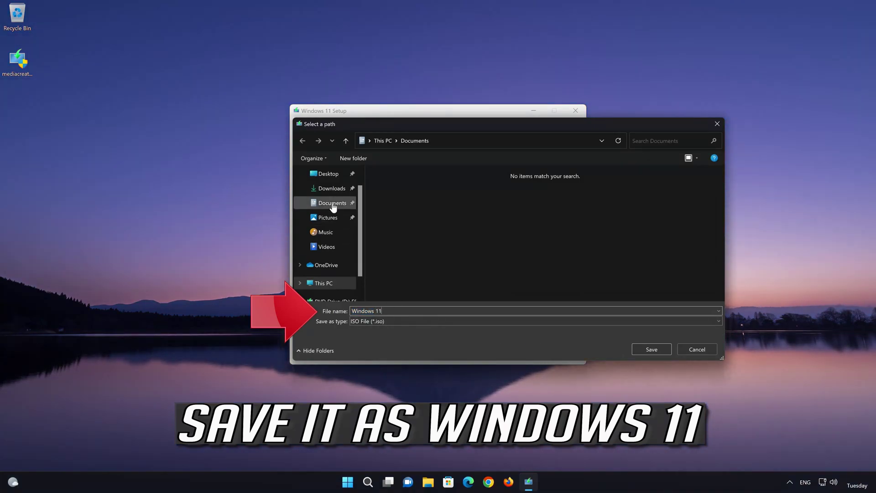
left_click(328, 173)
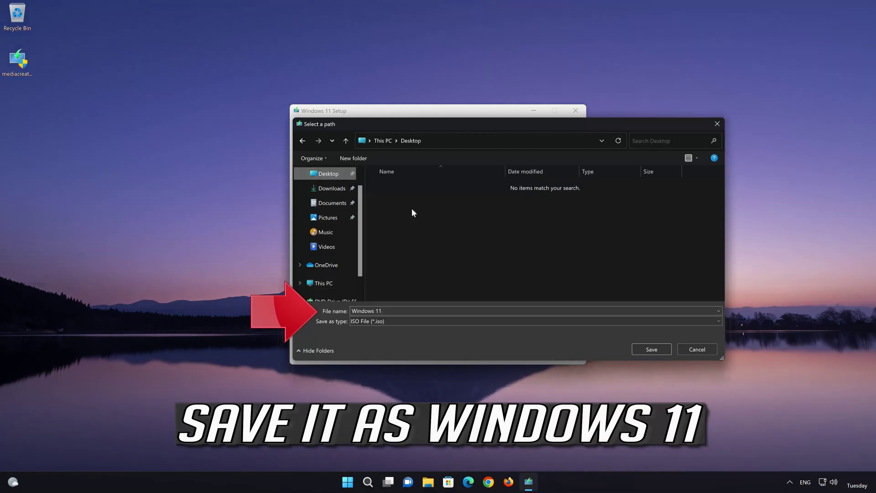
left_click(659, 349)
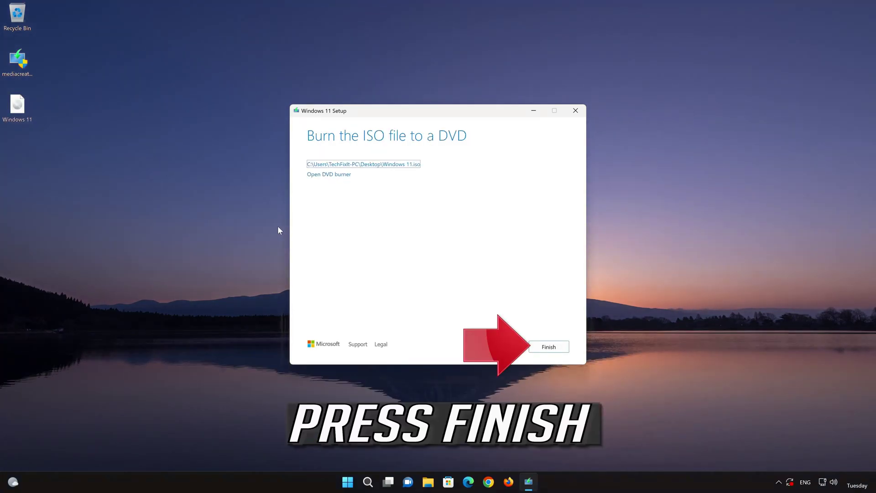
left_click(539, 345)
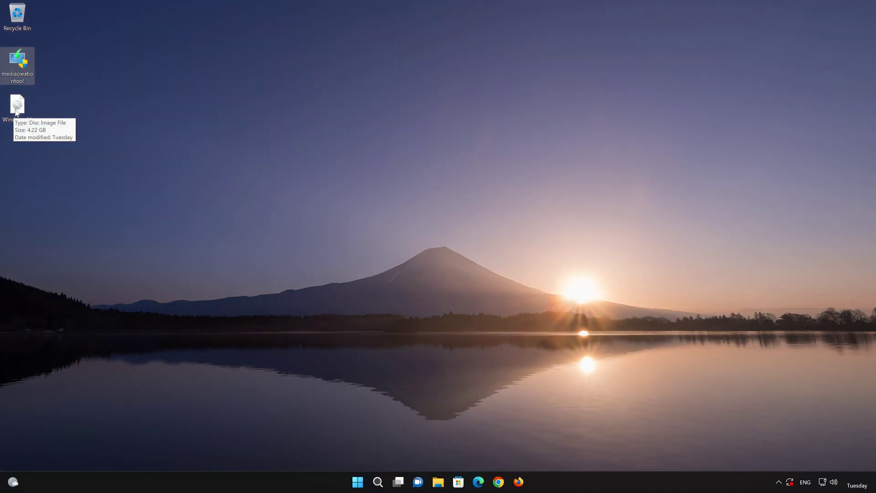
- Mount the Windows 11 ISO from the desktop, run its setup application with permission to make changes, and close the drive's folder window
double_click(16, 112)
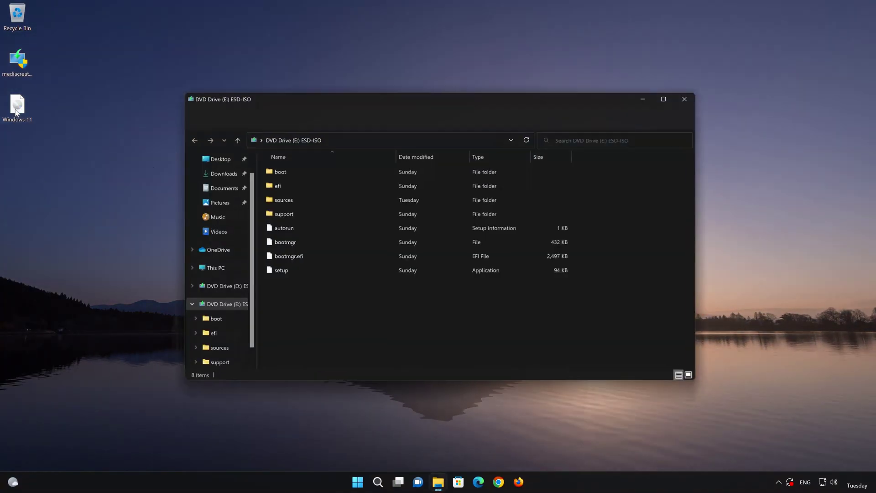
left_click(282, 271)
double_click(329, 270)
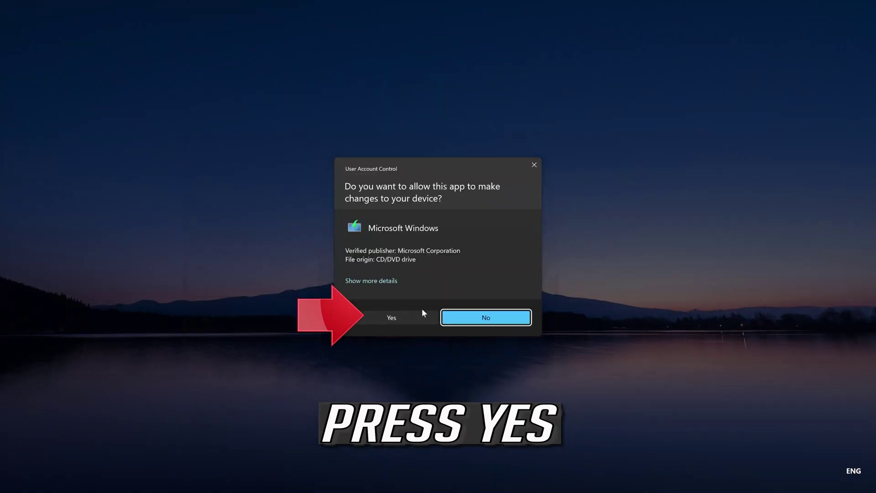
left_click(388, 318)
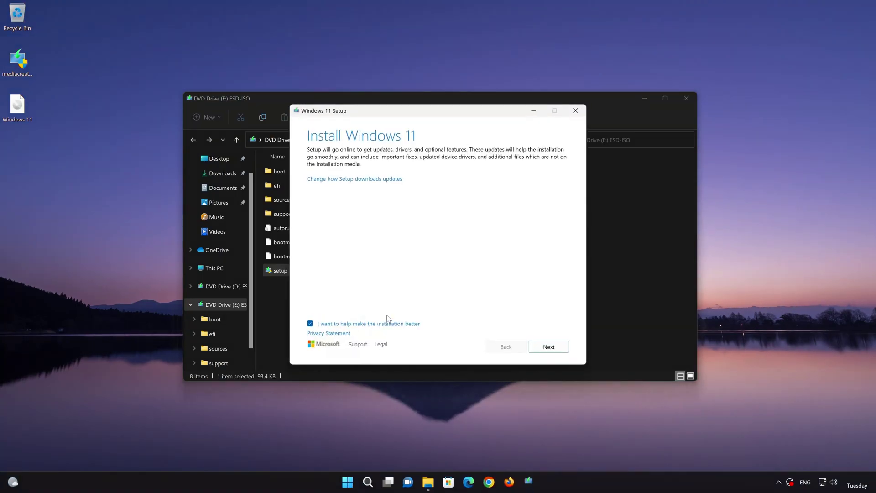
left_click(684, 98)
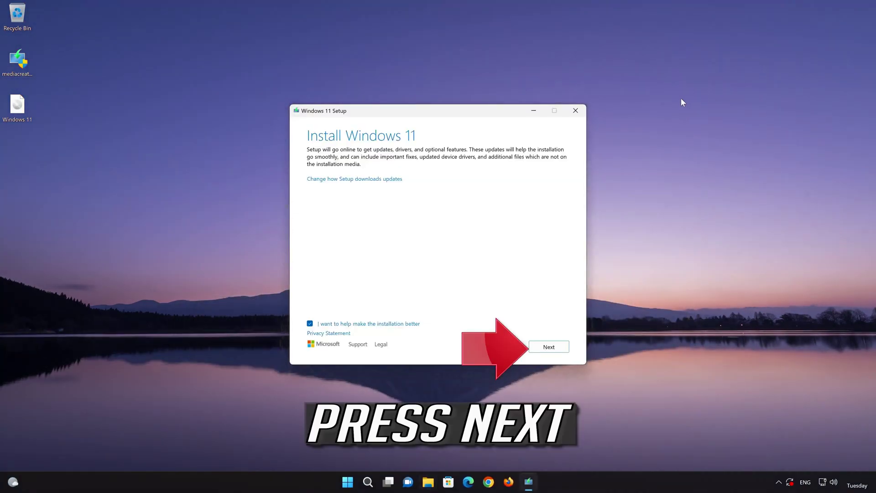
- Proceed through Windows 11 Setup, accept the license terms, and start installing Windows 11 Pro while keeping personal files and apps
left_click(550, 347)
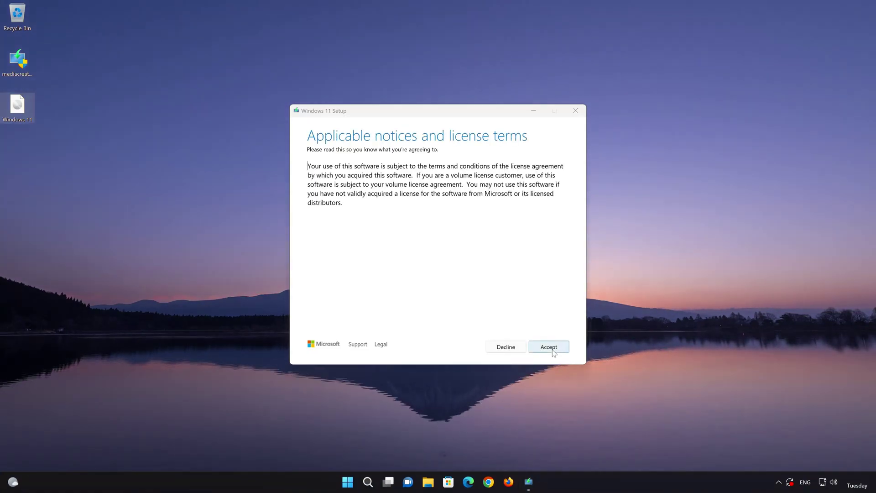
left_click(551, 349)
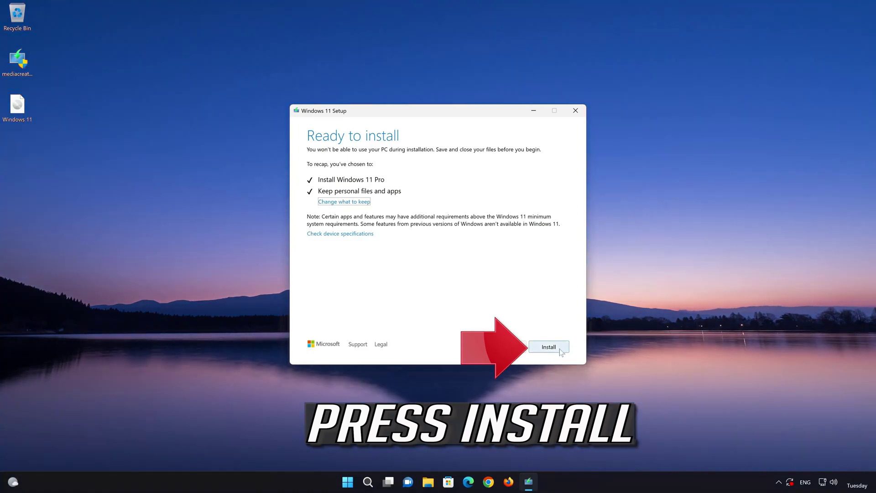
left_click(560, 349)
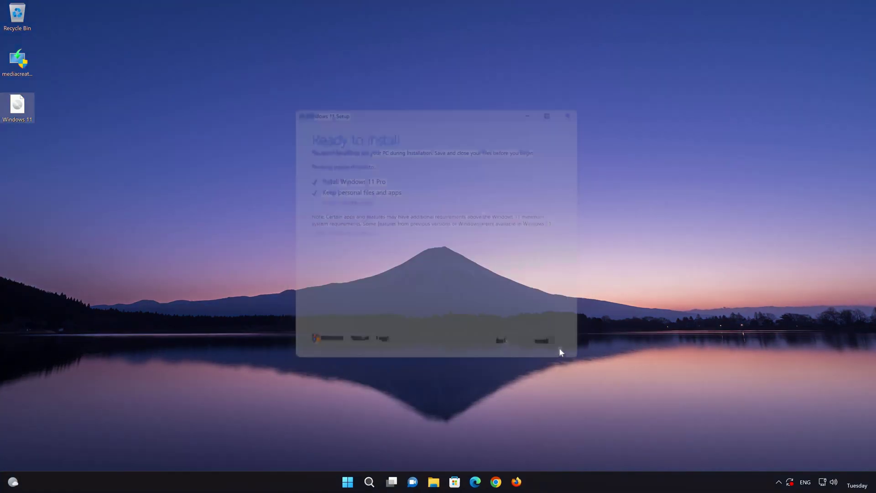